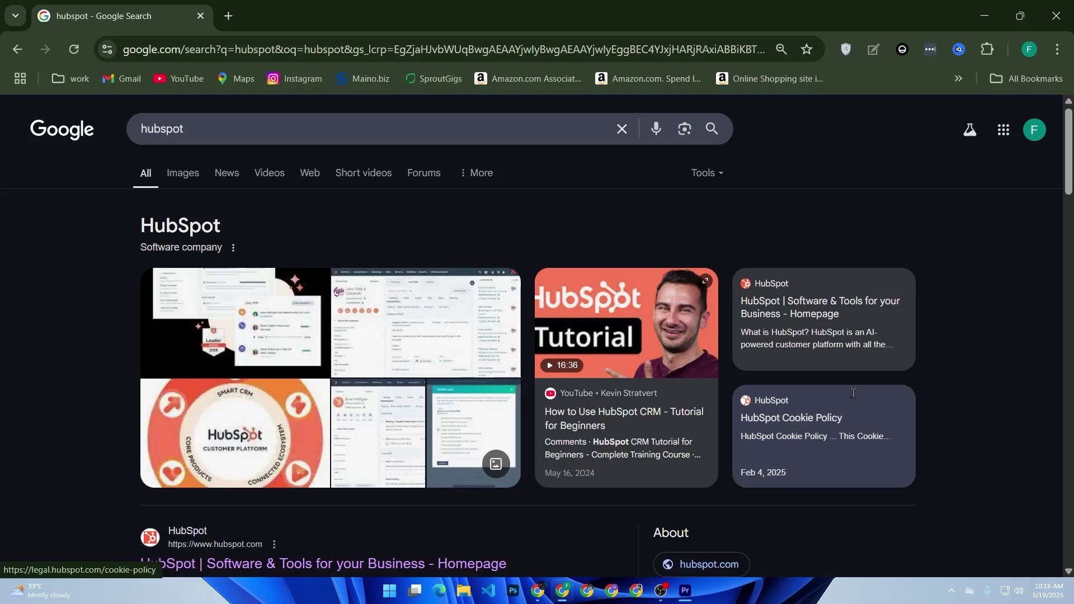
Search Google for wordpress in a new browser tab and open the WordPress.com site
key(ctrl+t)
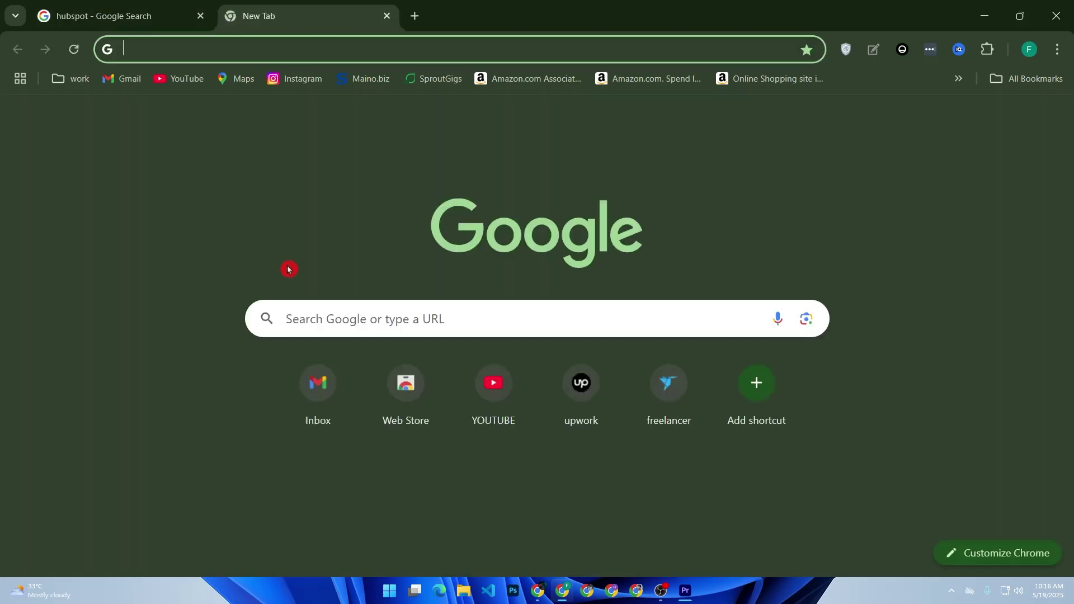
click(321, 327)
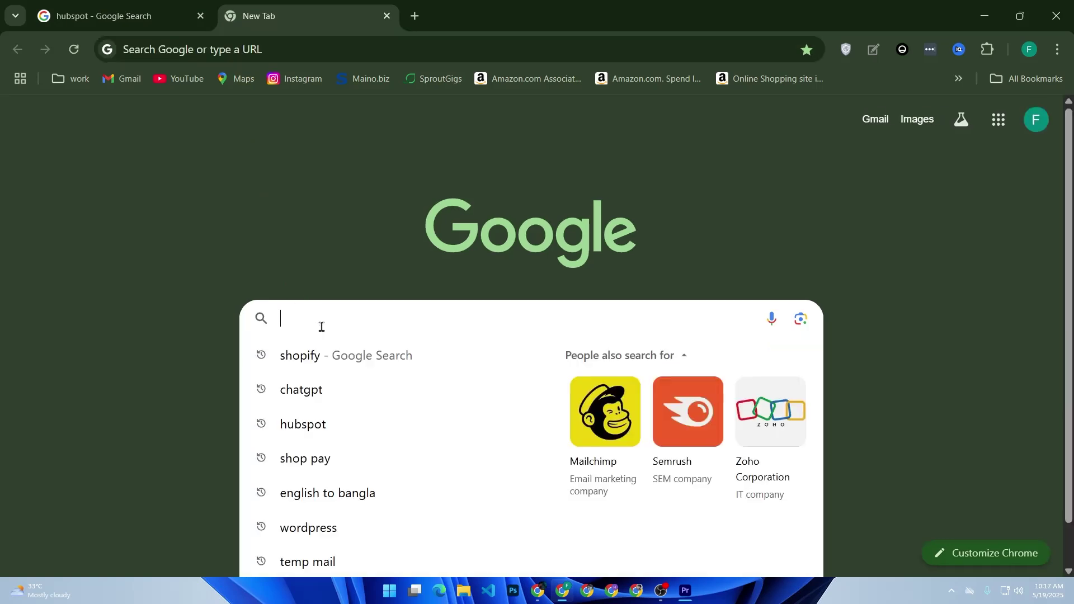
text(wor)
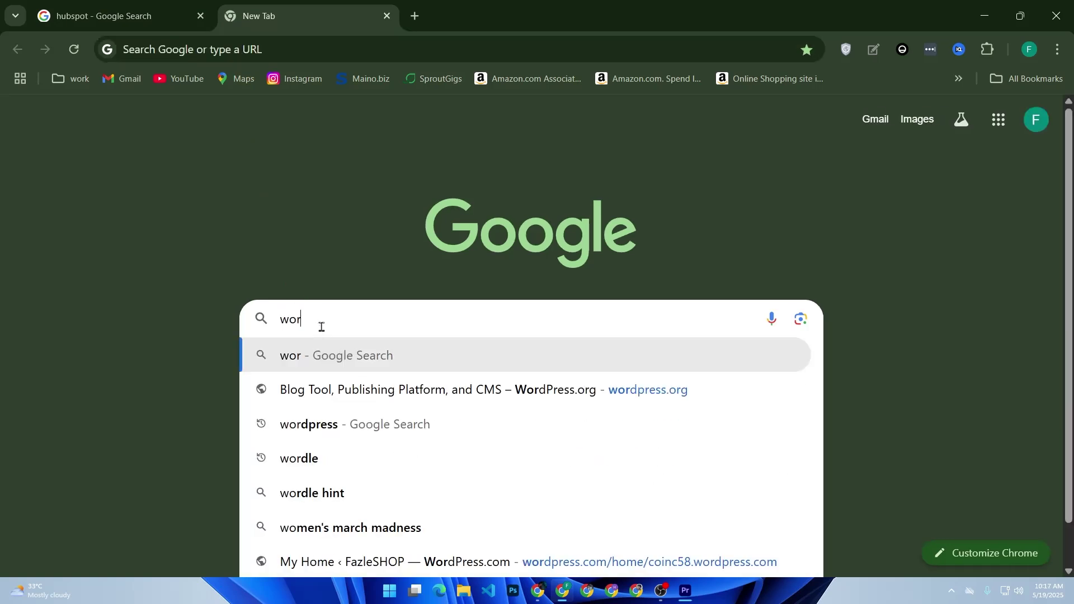
key(Down)
key(Down)
key(Return)
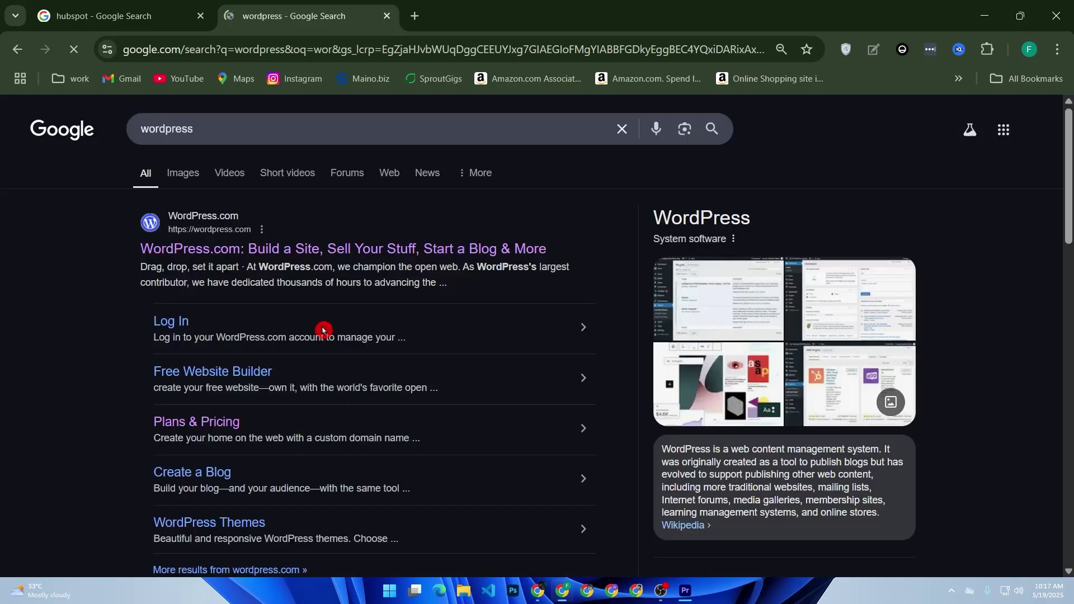
click(206, 254)
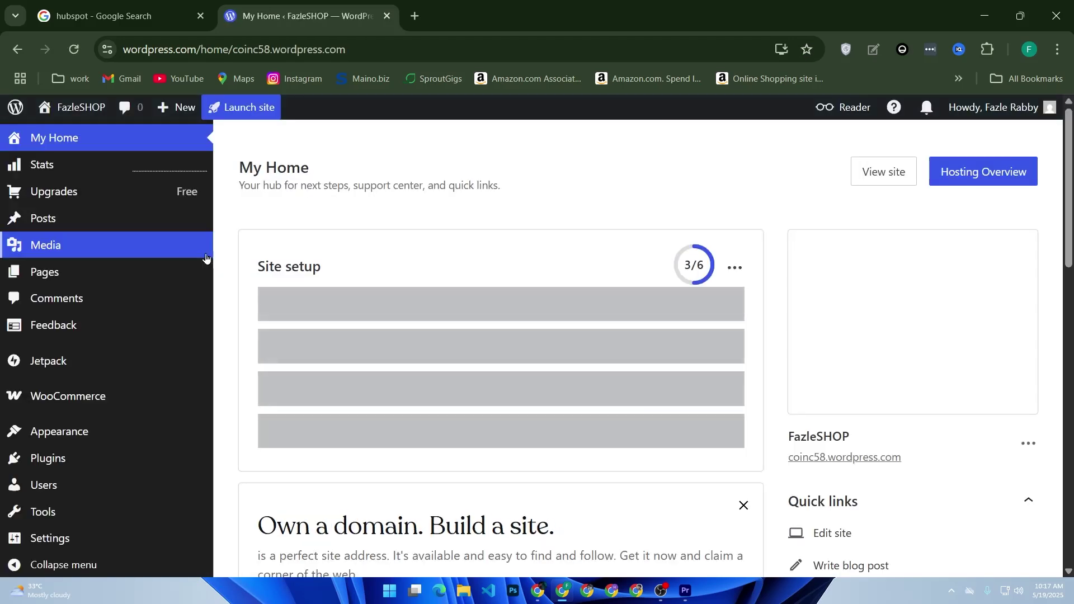
Open the site's plugins marketplace and search it for hubspot
mouse_move(101, 490)
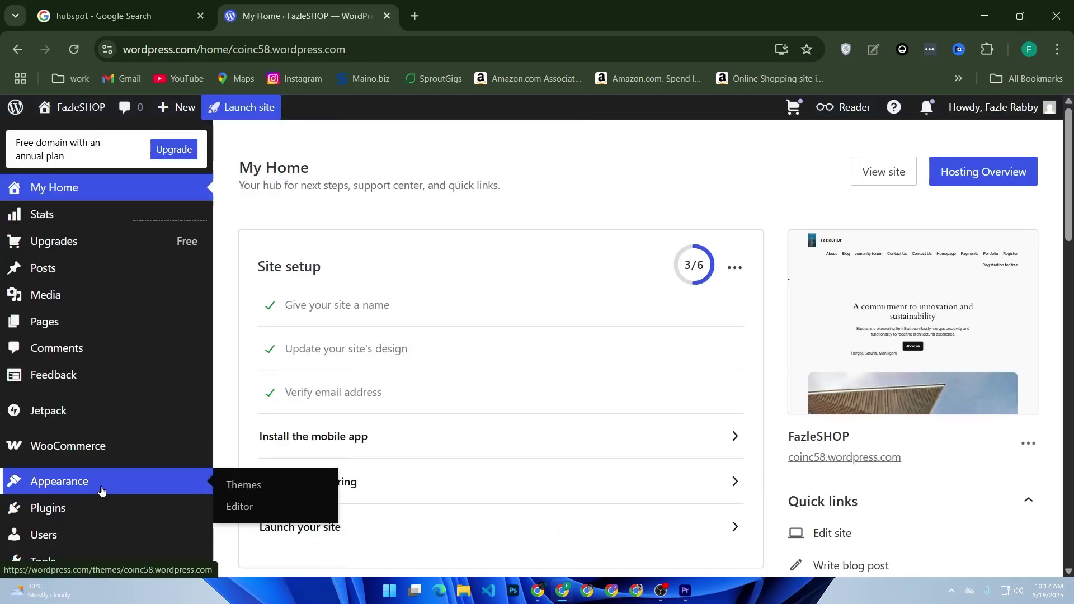
click(70, 508)
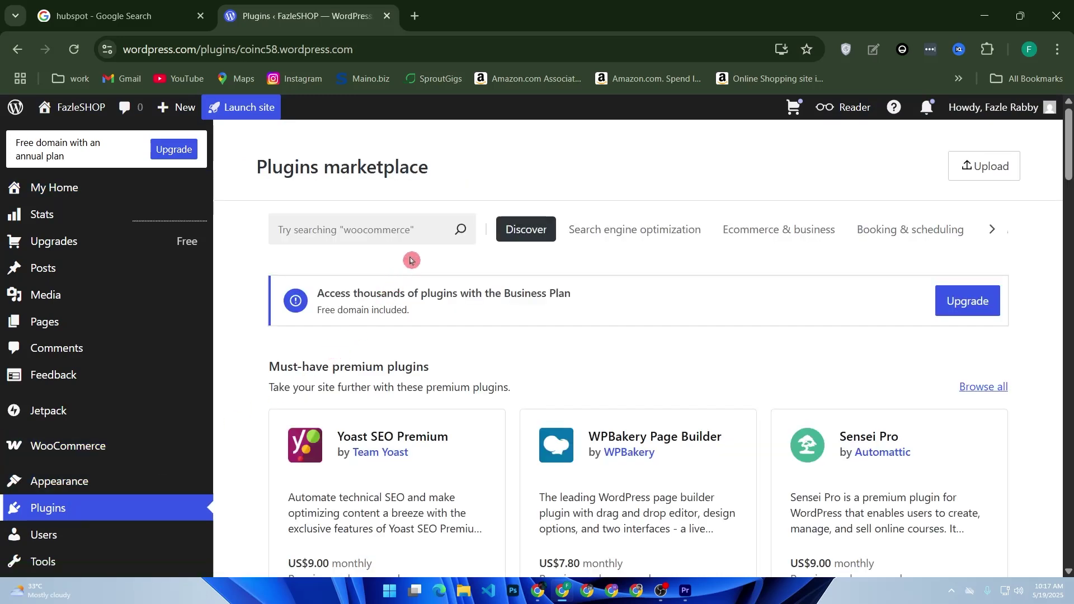
click(401, 229)
text(hu)
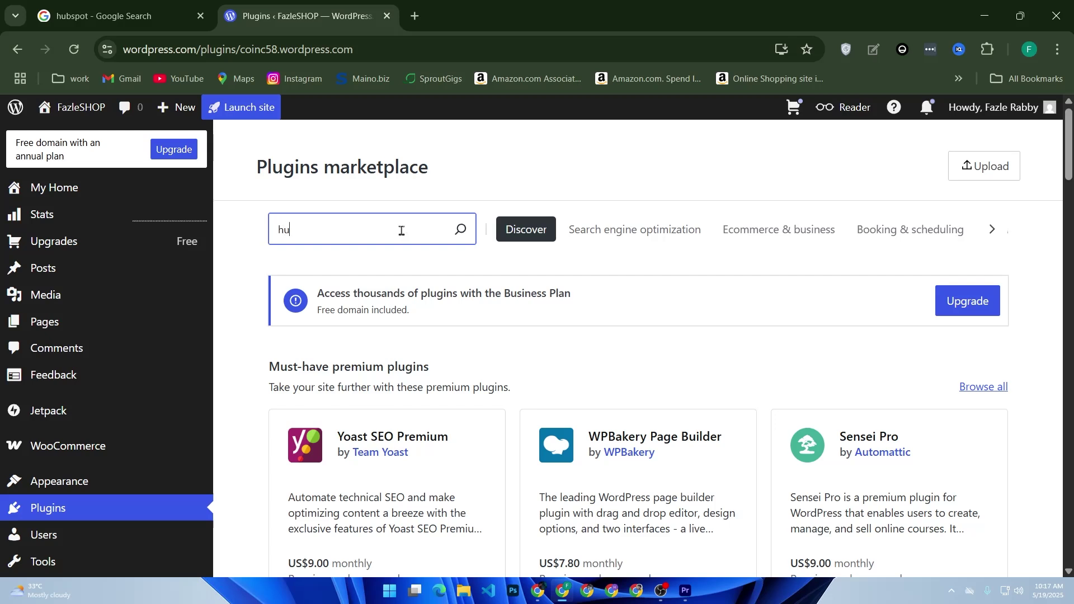
text(bspot)
key(Return)
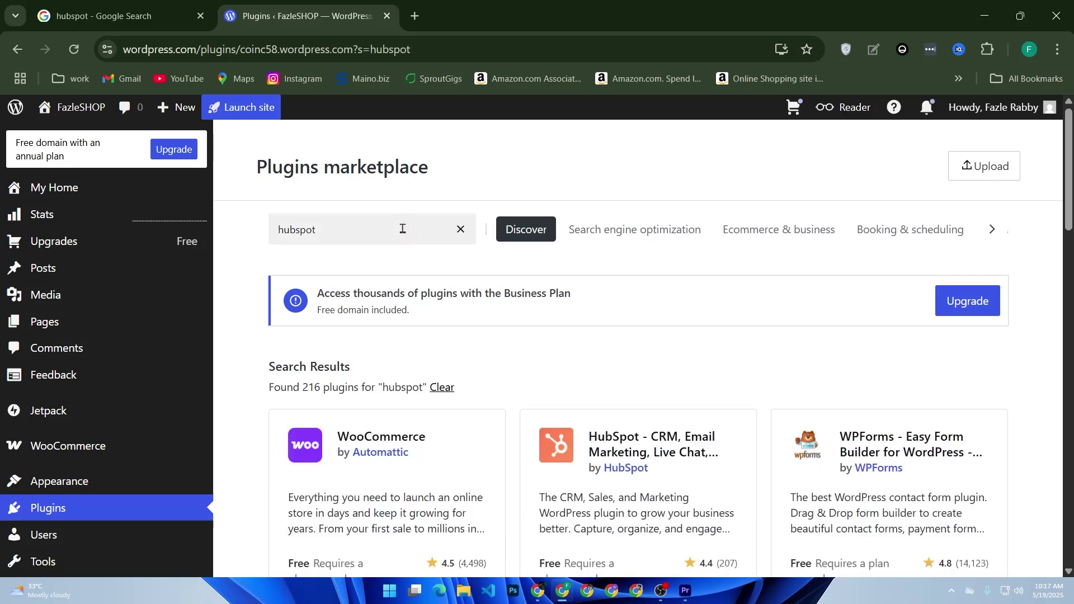
Open the HubSpot – CRM, Email Marketing, Live Chat, Forms & Analytics plugin page, view its upgrade and activation notice, and dismiss it
click(661, 443)
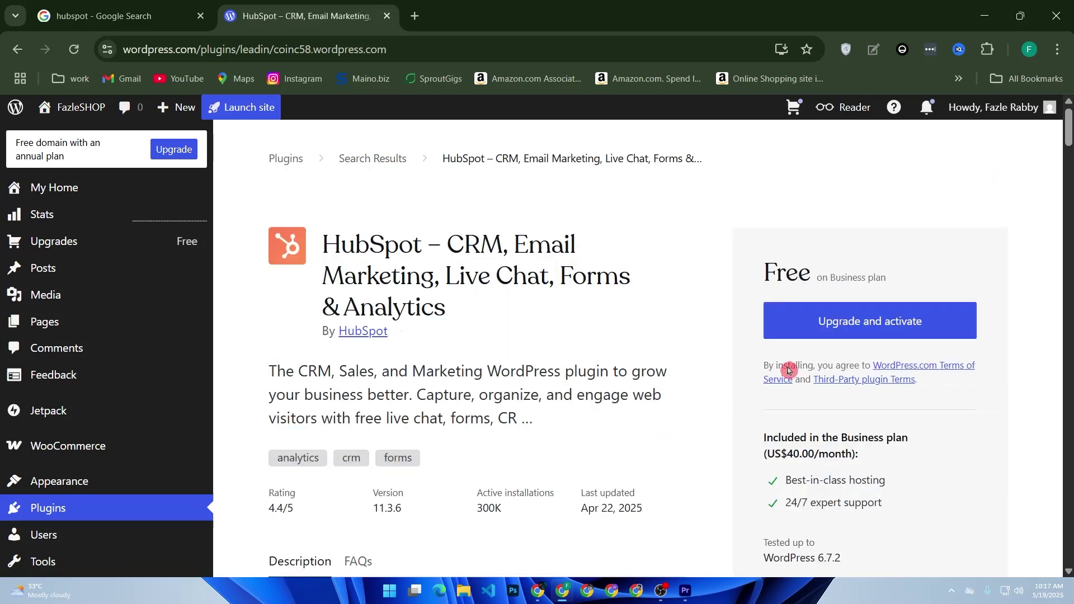
click(901, 334)
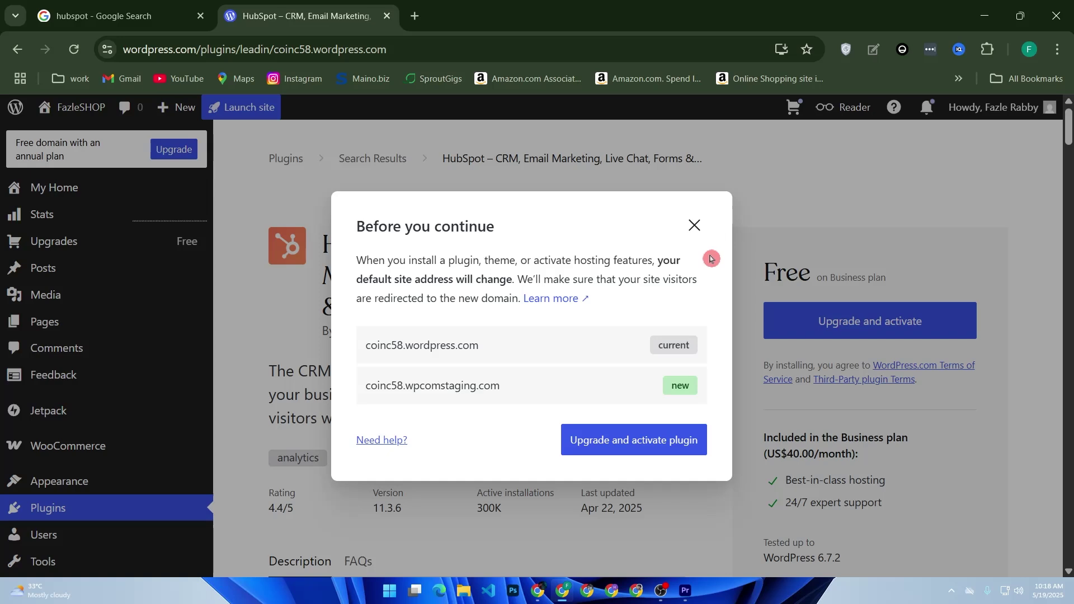
click(694, 225)
Read through the HubSpot plugin's description, including its use cases, newsletter builder section and introductory summary
scroll(427, 380, down, 5)
scroll(427, 380, down, 4)
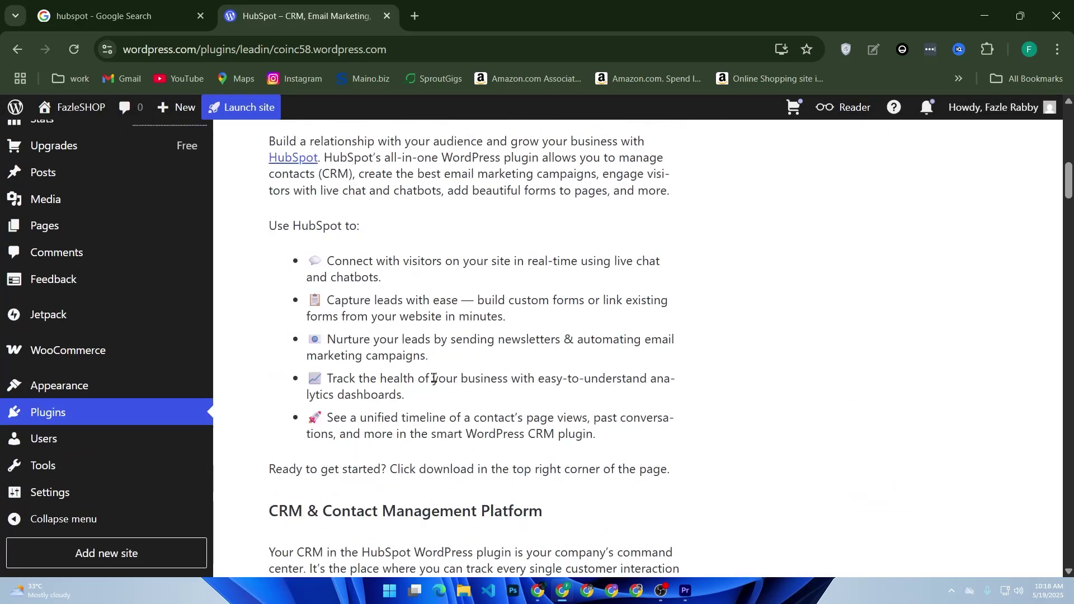
scroll(445, 378, down, 1)
scroll(445, 378, down, 15)
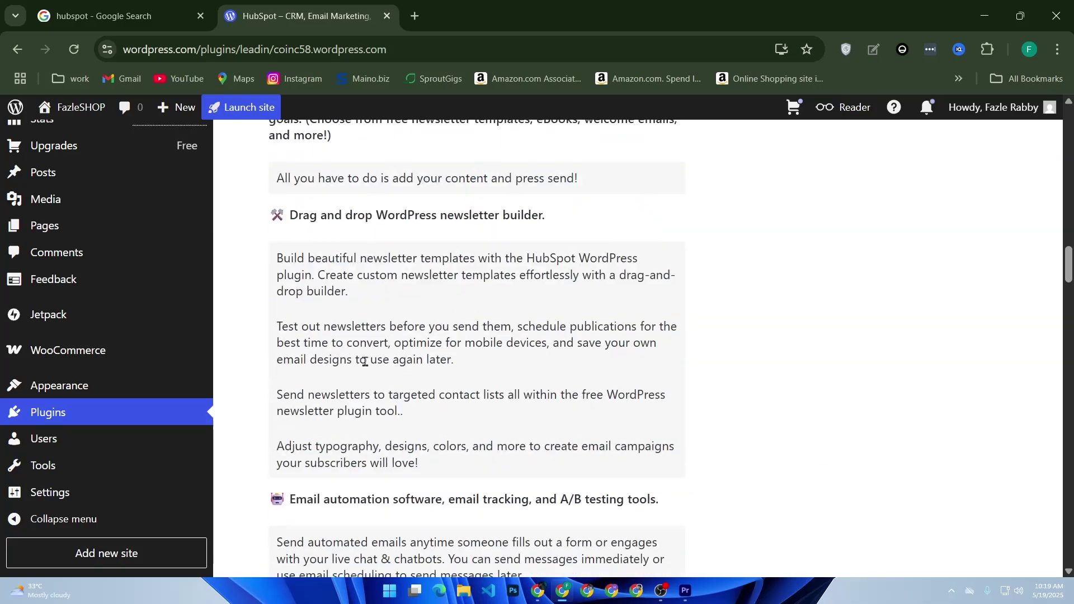
scroll(418, 269, up, 15)
scroll(419, 264, up, 5)
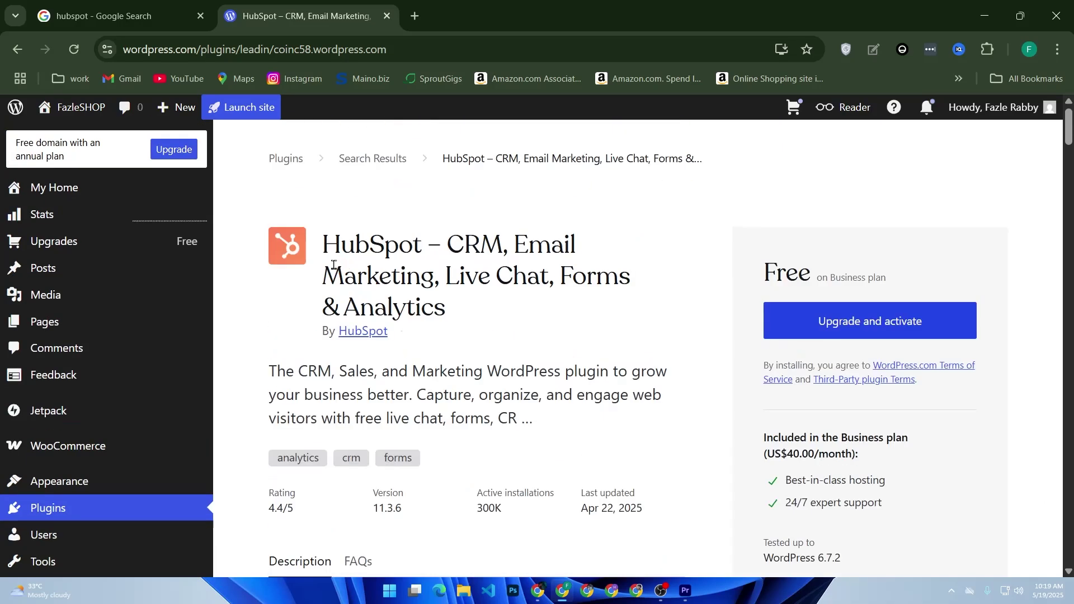
drag(276, 369, 615, 421)
click(271, 398)
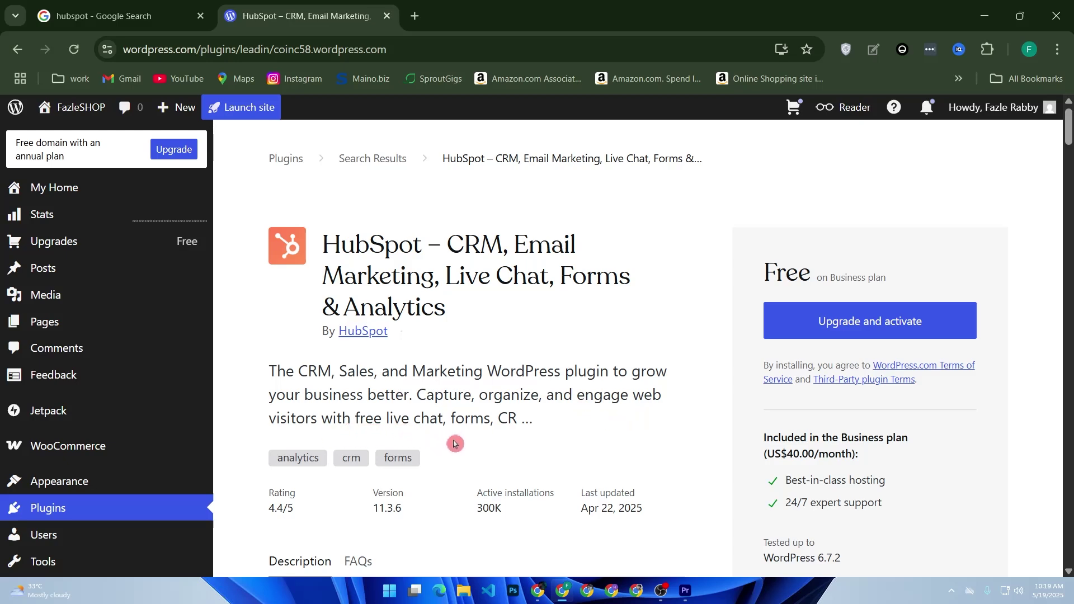
Examine the chatbot types in the plugin's Live Chat & Chatbots section and the form templates under Forms & Popups
scroll(547, 435, down, 10)
scroll(546, 436, down, 15)
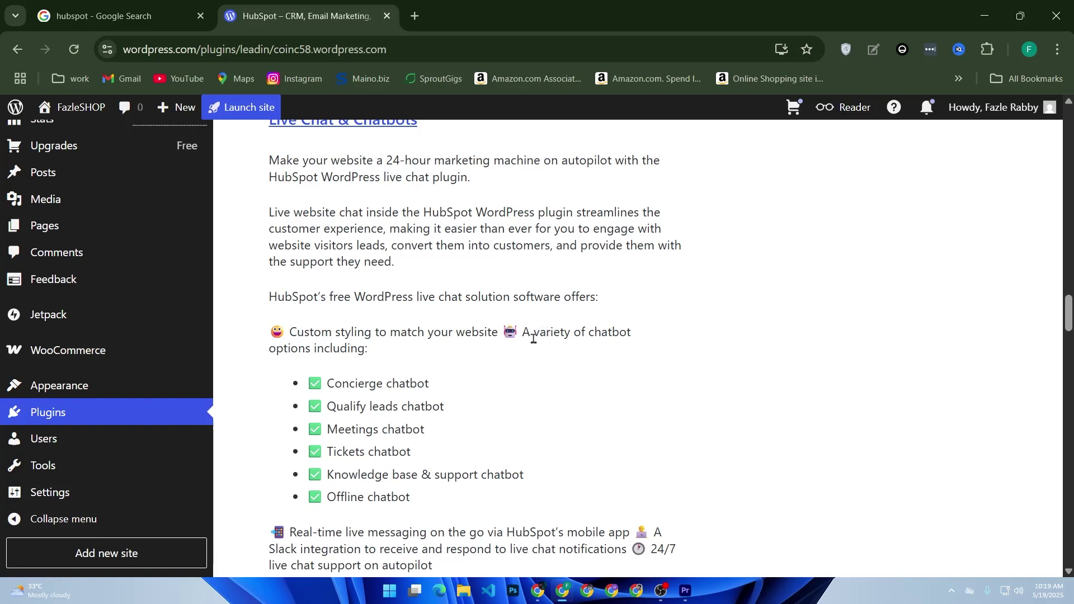
click(626, 347)
drag(394, 383, 446, 391)
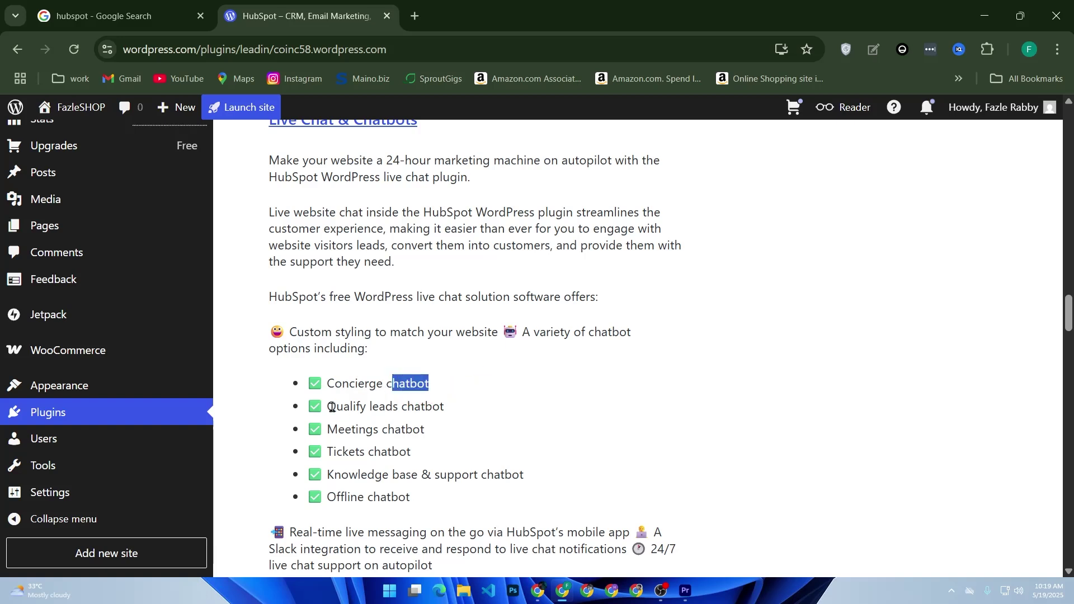
drag(335, 407, 485, 408)
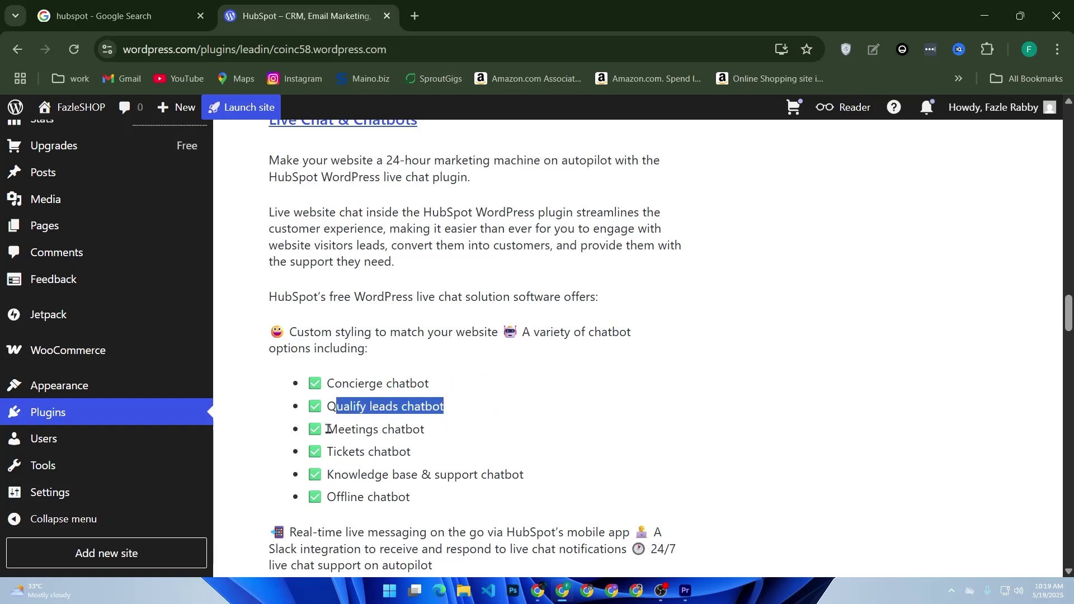
drag(329, 429, 484, 434)
drag(332, 453, 551, 464)
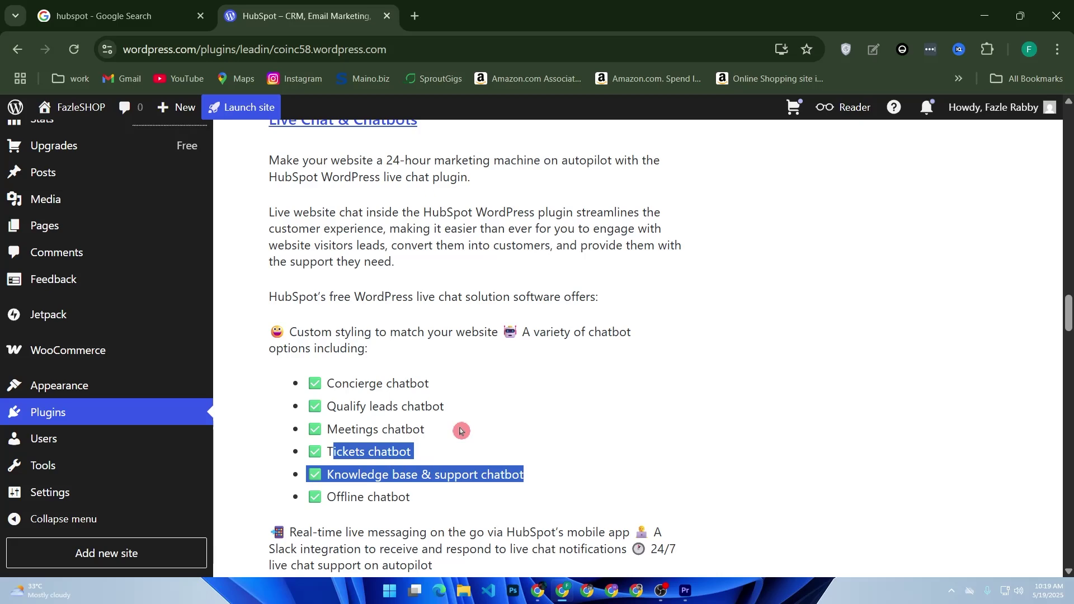
scroll(461, 431, down, 2)
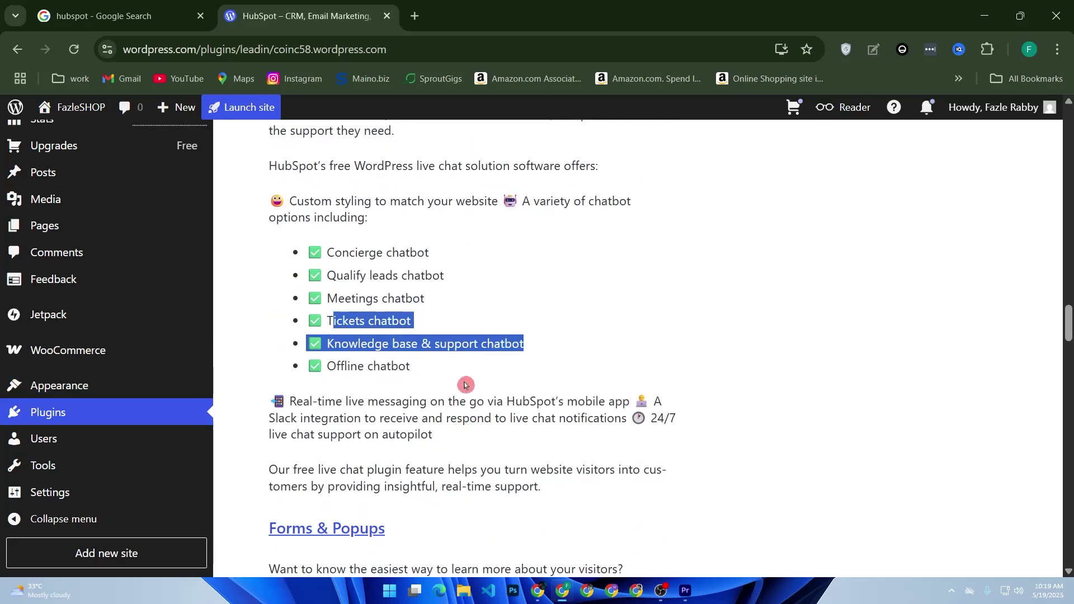
scroll(488, 379, down, 4)
scroll(488, 380, down, 6)
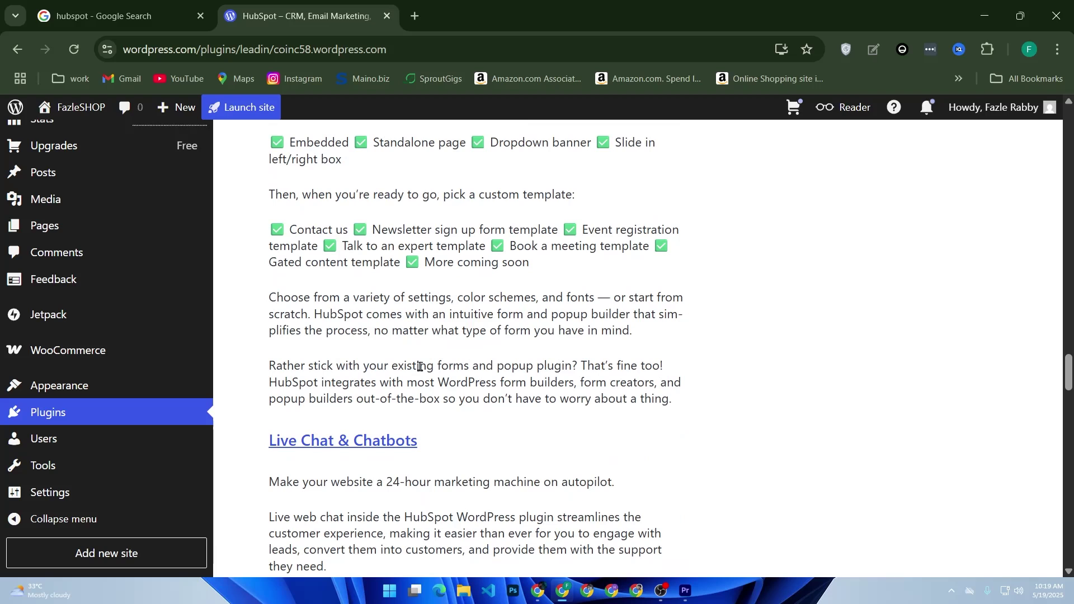